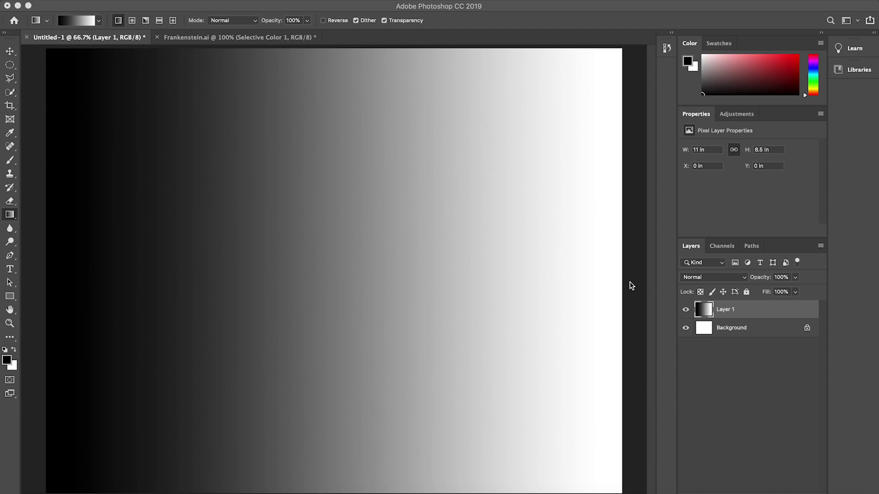
Create a new Layer 2 above the gradient layer from the Layers panel menu
click(822, 250)
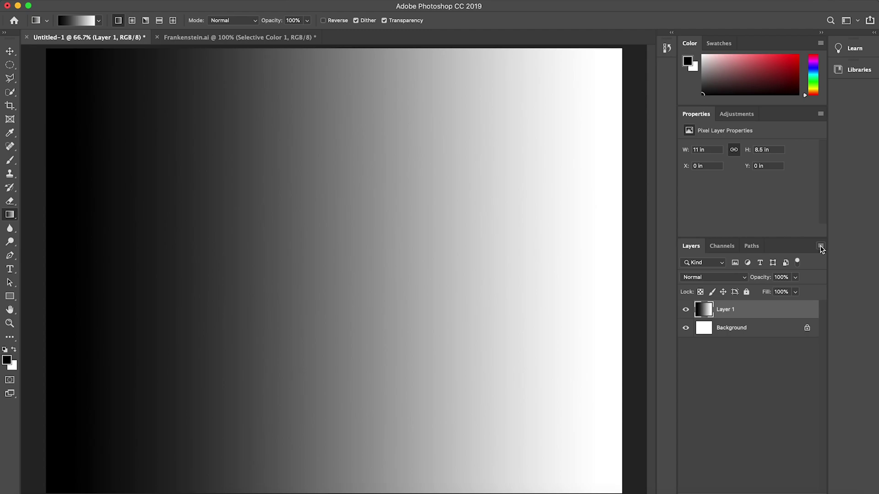
click(822, 248)
click(735, 133)
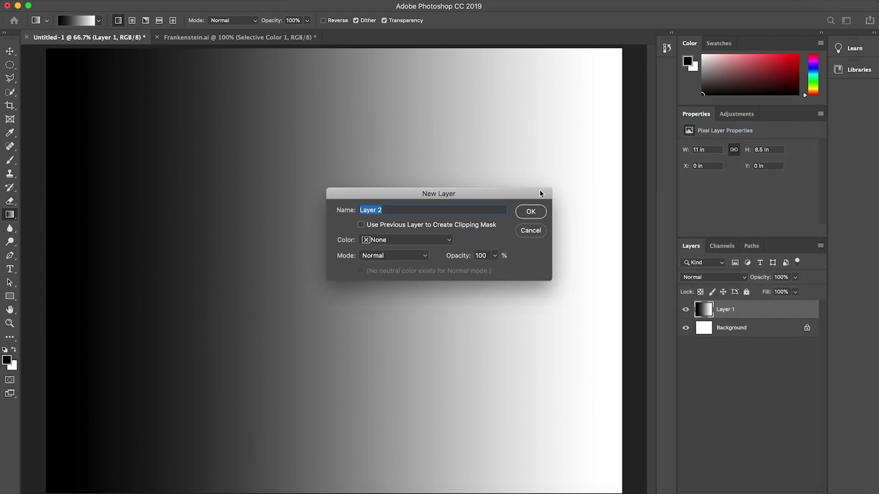
click(537, 212)
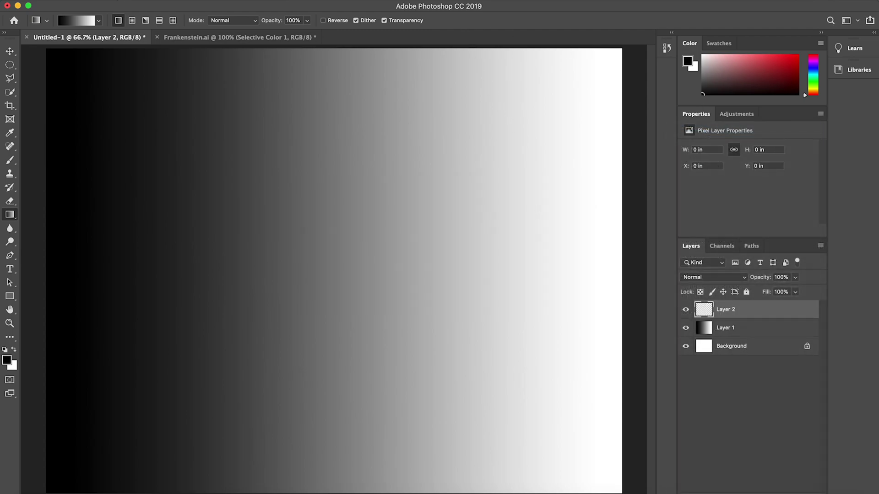
Fill Layer 2 with 50% Gray using Edit > Fill
click(106, 1)
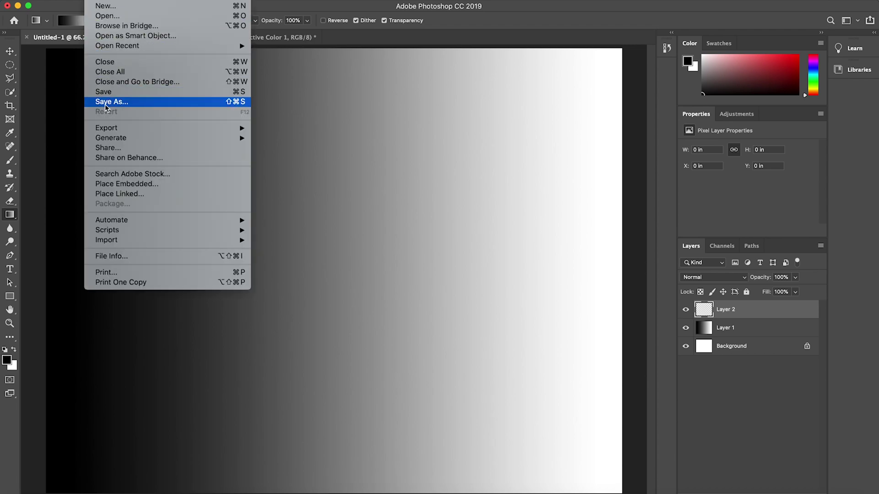
mouse_move(110, 130)
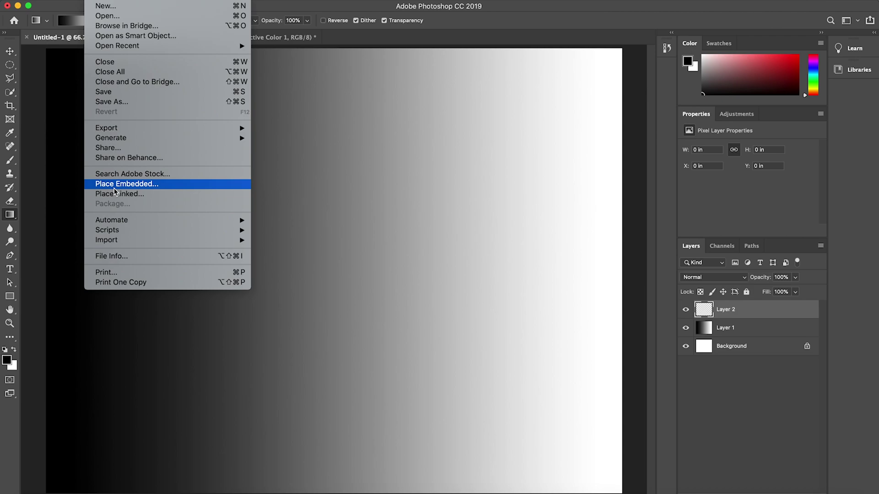
mouse_move(123, 1)
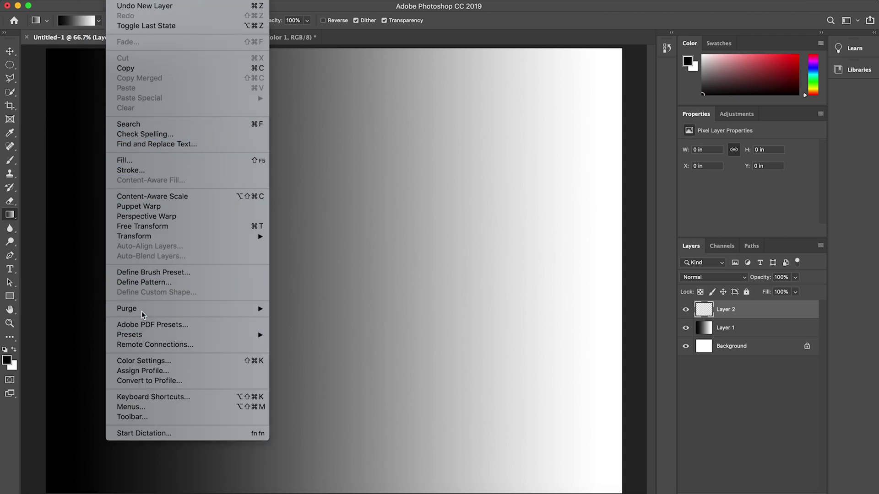
click(126, 160)
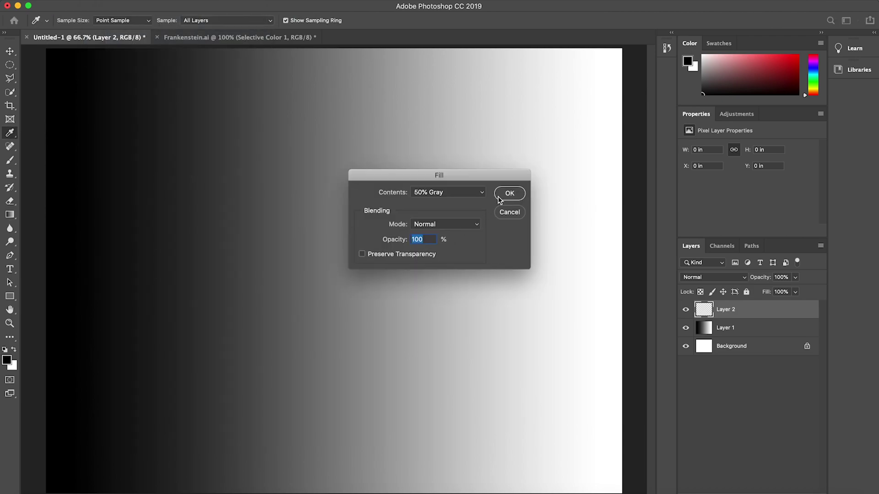
click(500, 197)
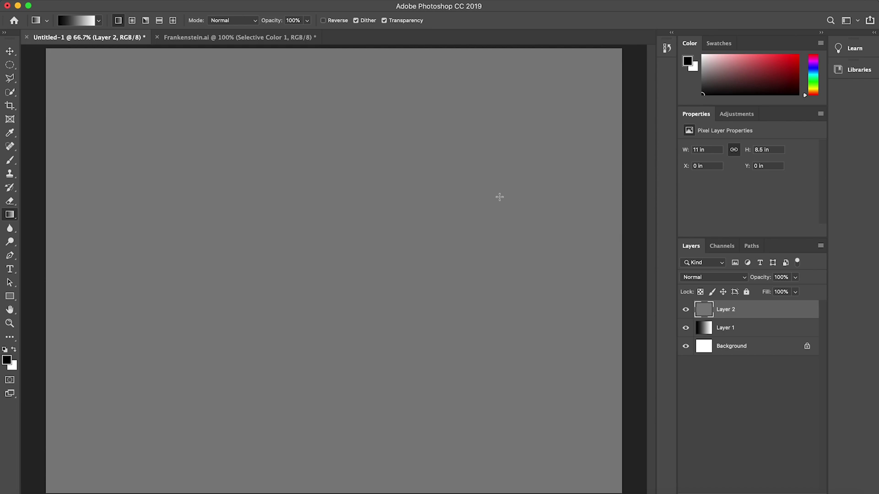
click(728, 279)
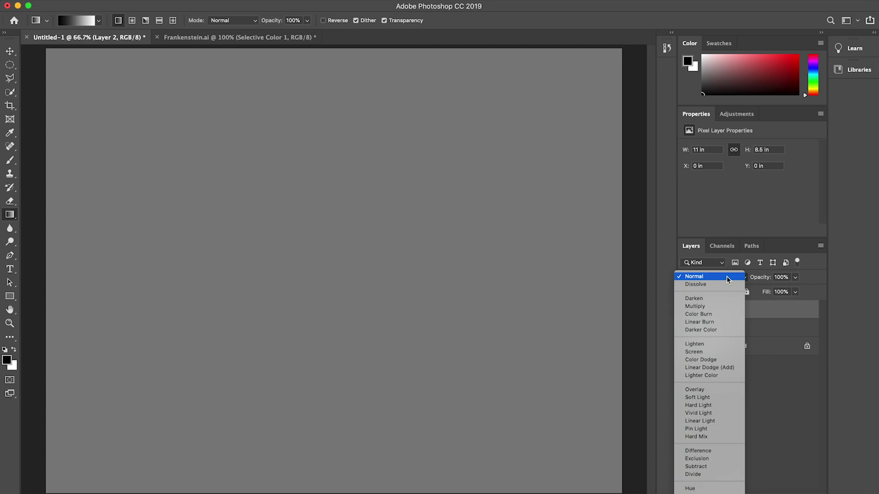
click(727, 276)
click(720, 277)
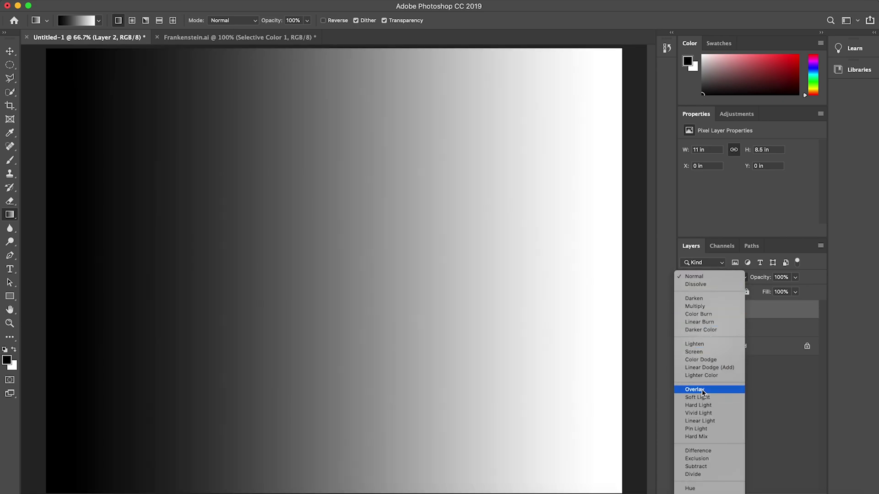
click(702, 389)
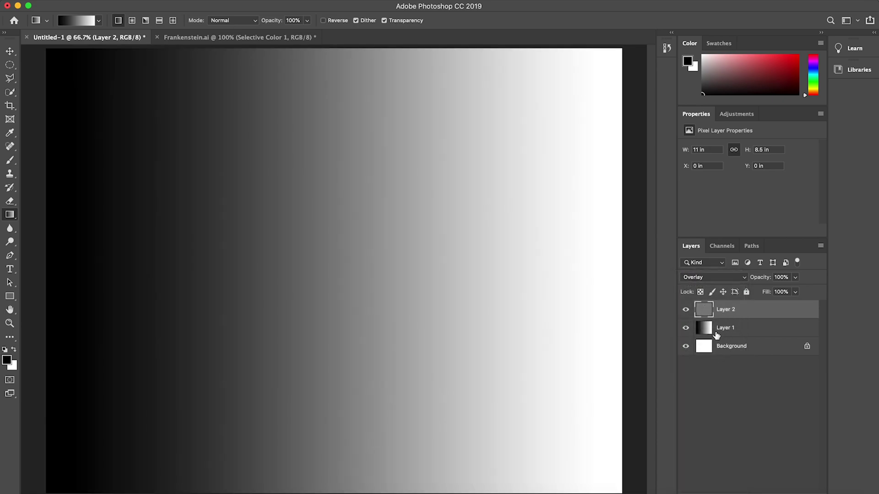
click(686, 309)
click(685, 309)
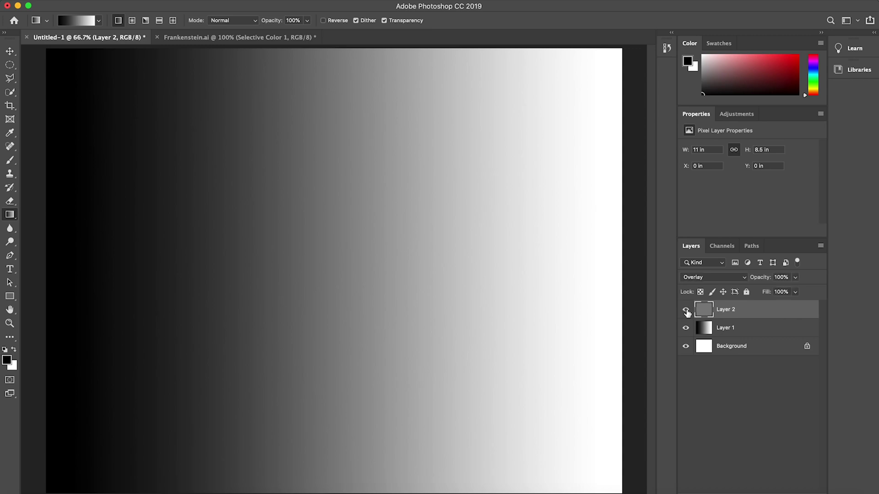
click(711, 283)
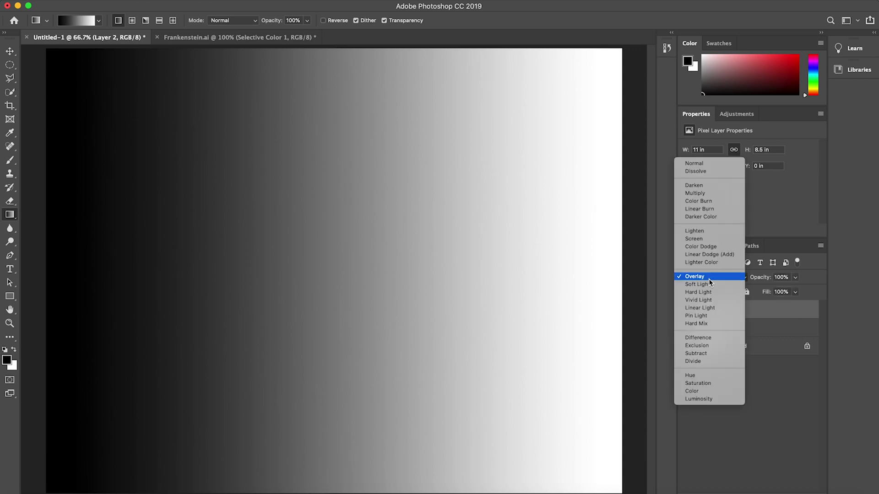
click(702, 161)
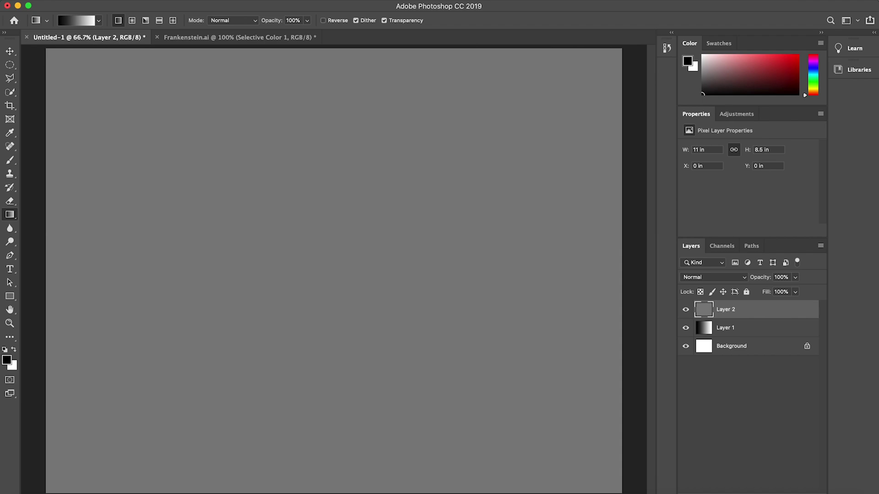
Apply Add Noise to Layer 2 at 40%, Uniform, Monochromatic
click(258, 0)
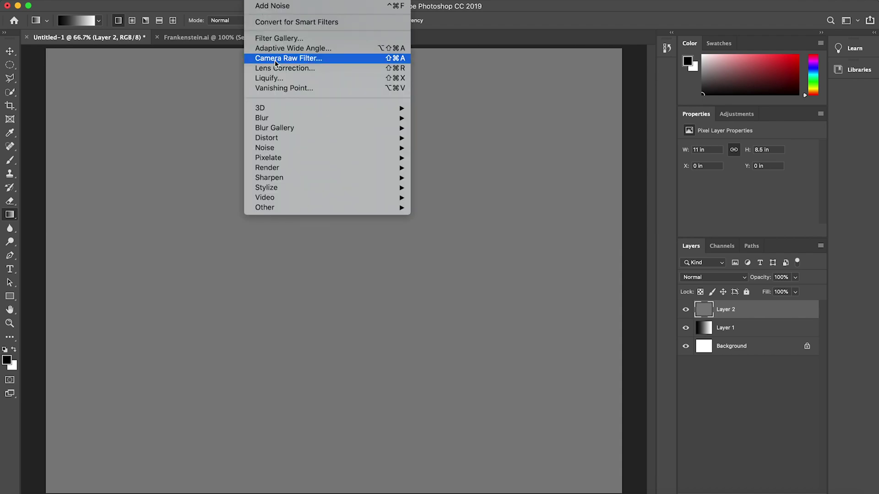
mouse_move(291, 148)
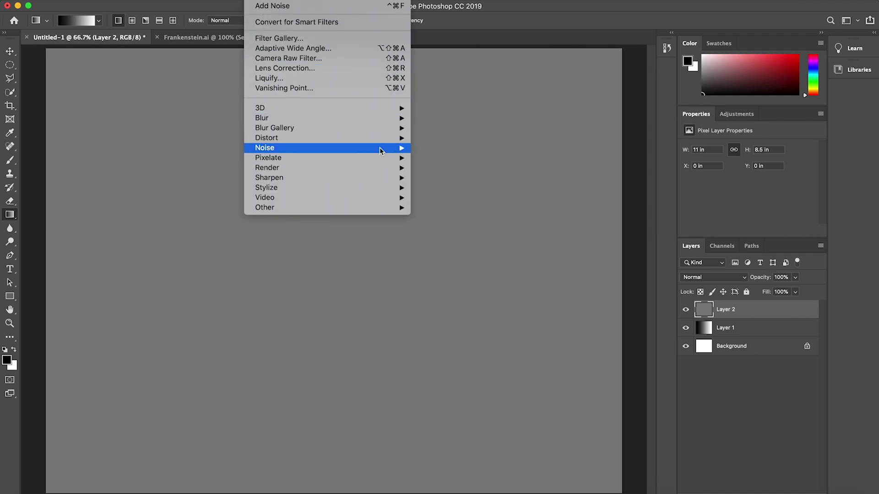
click(422, 148)
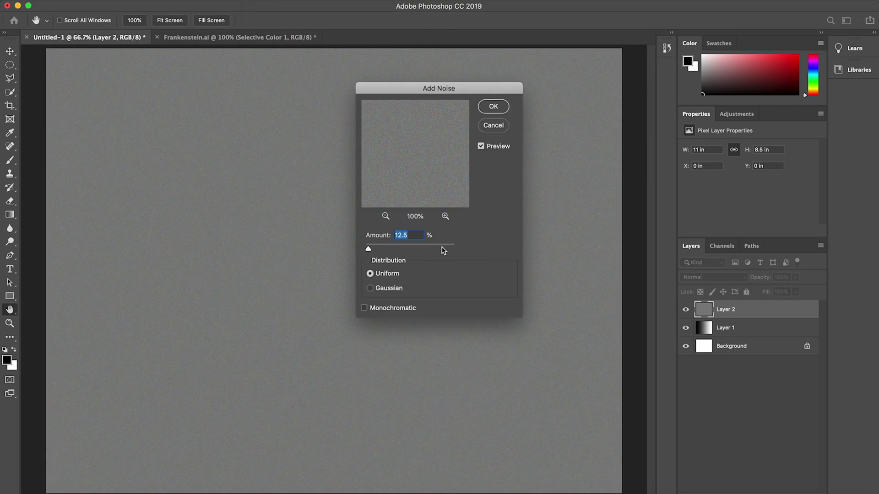
text(40)
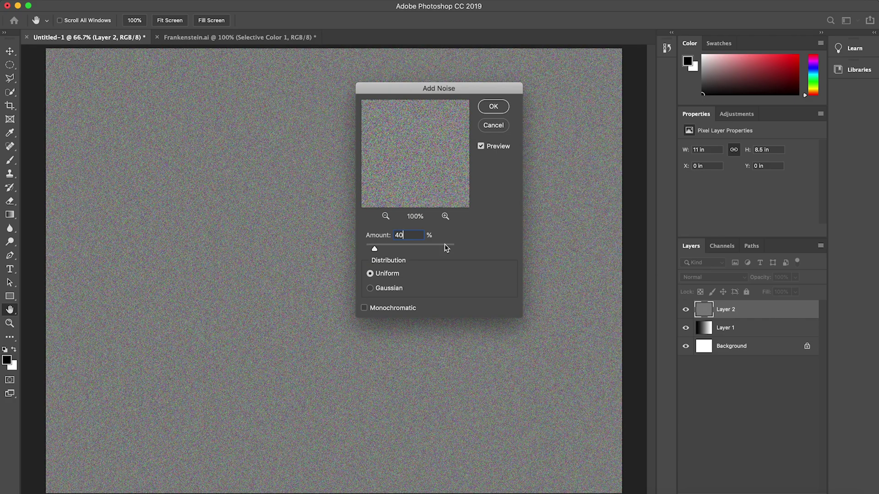
click(365, 309)
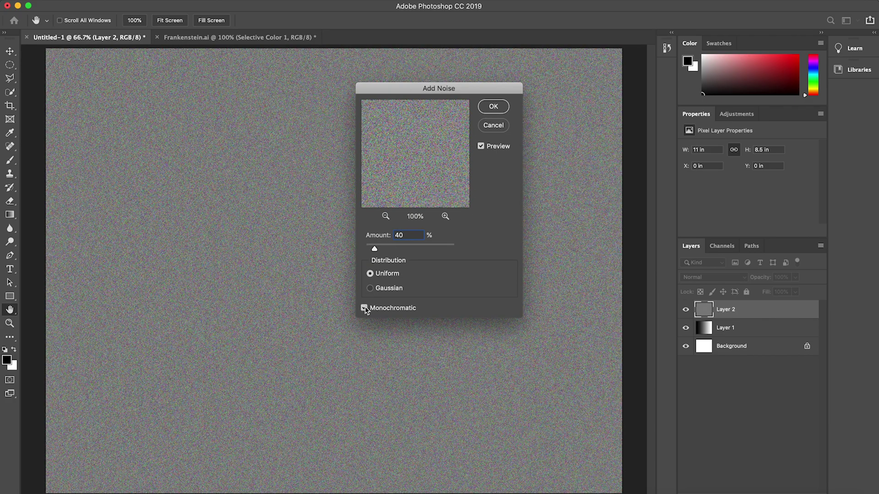
click(501, 104)
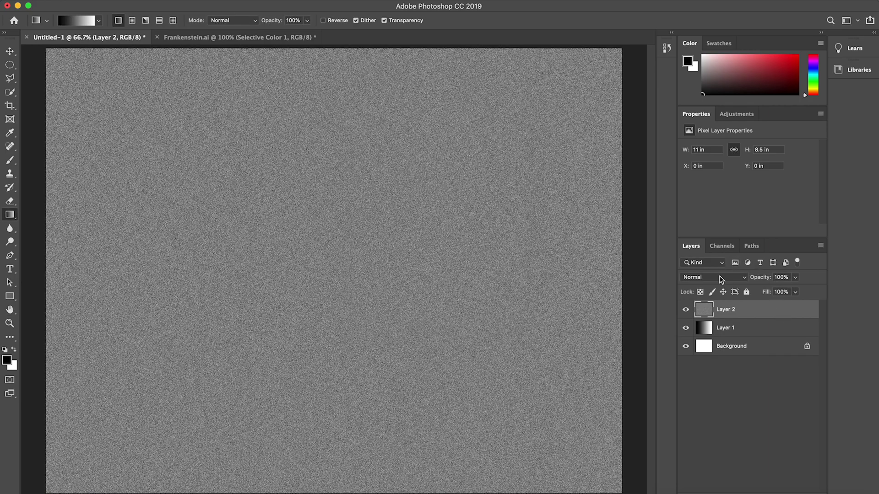
Set Layer 2 to Overlay blending, then zoom in and pan to inspect the grainy gradient
click(722, 278)
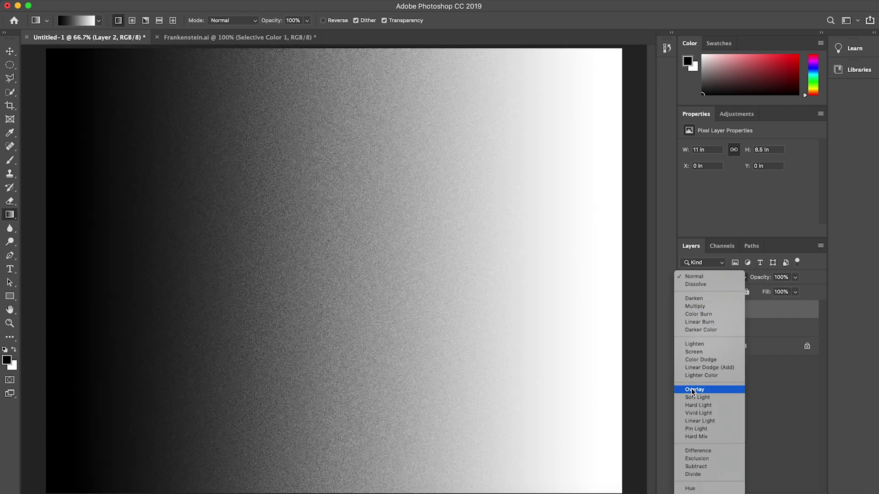
click(692, 391)
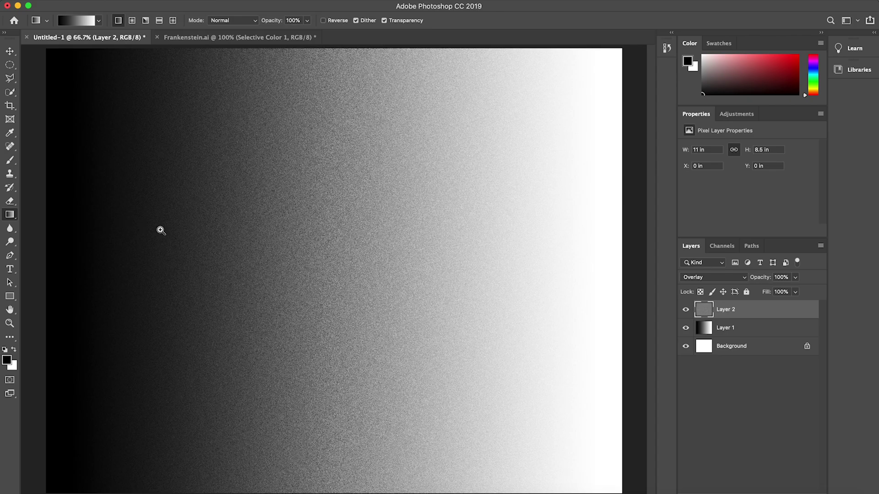
super+click(161, 230)
super+click(161, 231)
drag(145, 245, 286, 249)
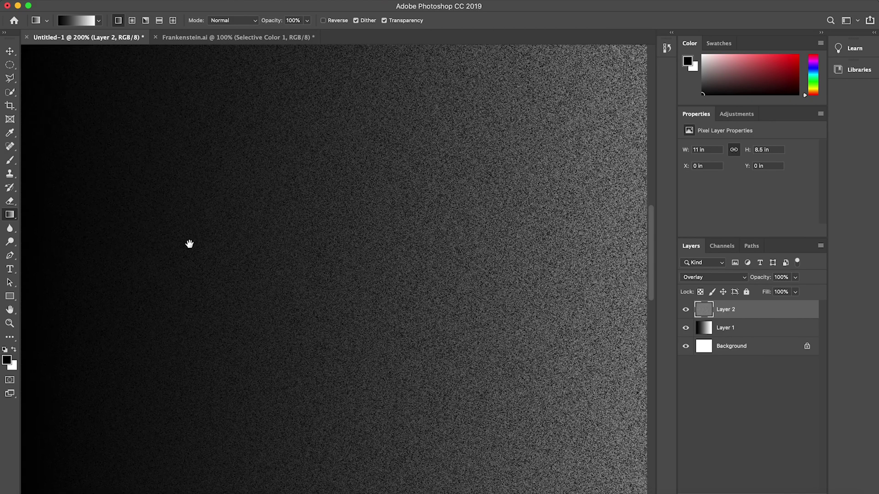
scroll(381, 238, down, 3)
drag(506, 250, 345, 257)
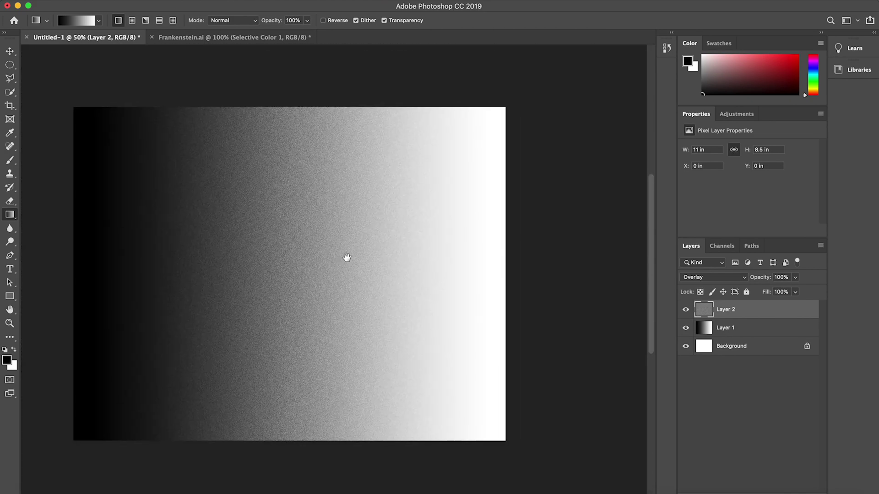
scroll(351, 267, up, 1)
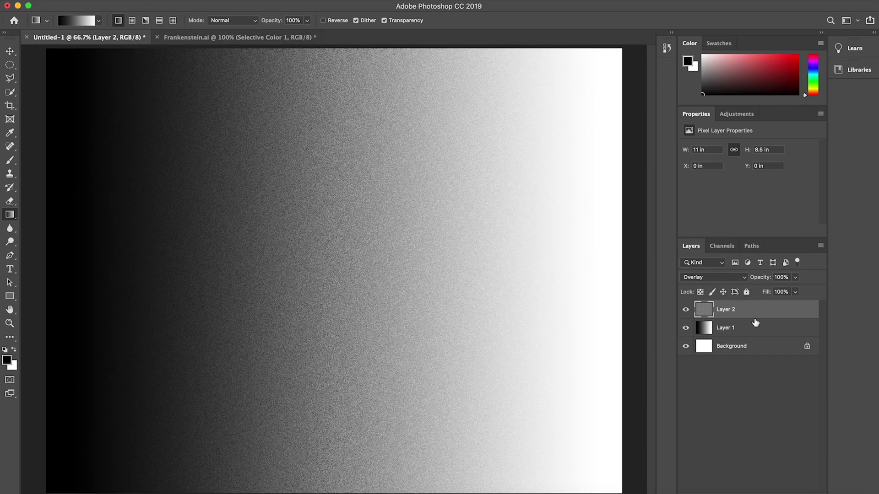
Switch Layer 2's blend mode from Overlay back to Normal
click(709, 278)
click(693, 164)
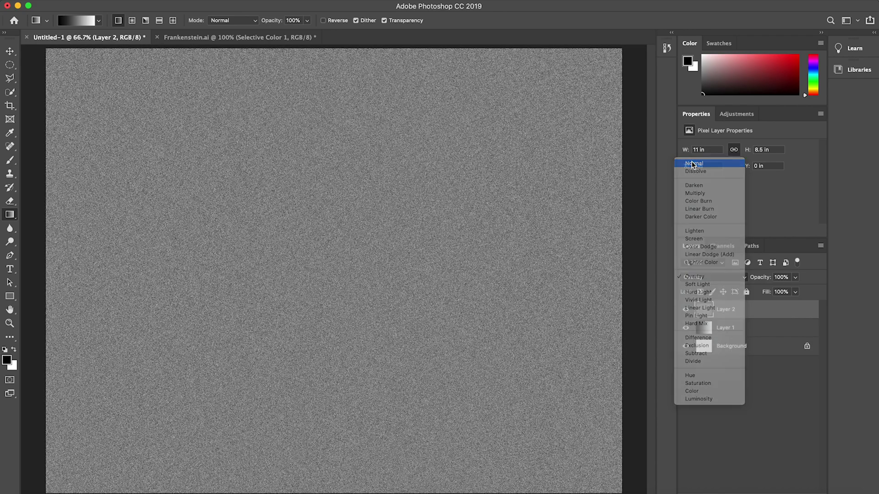
click(10, 52)
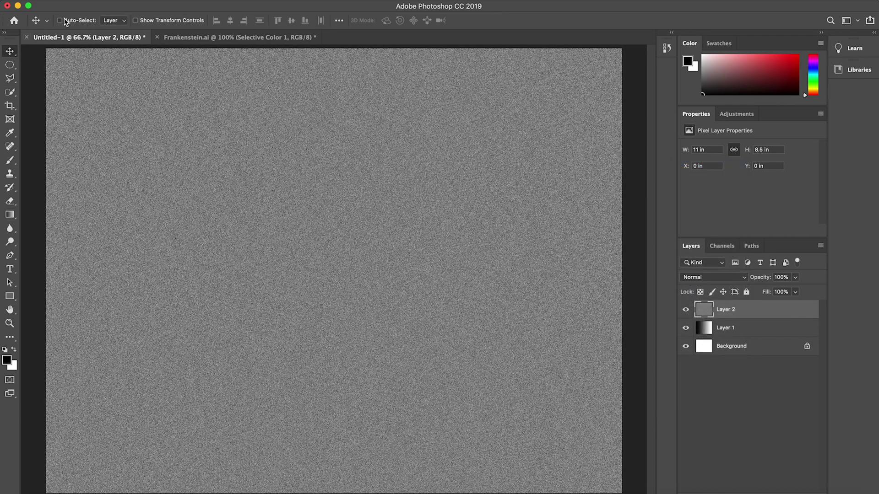
click(259, 1)
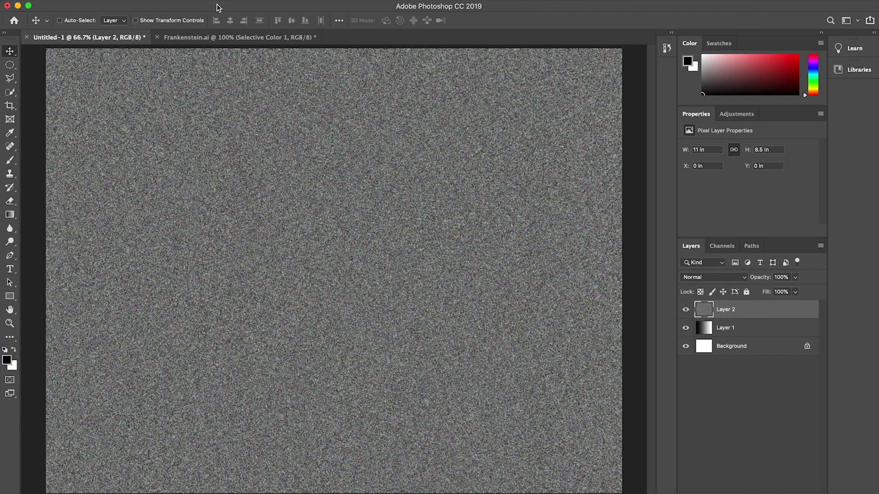
Apply Stylize > Emboss to the noise layer with angle 135°, height 3 px, amount 100%
click(254, 1)
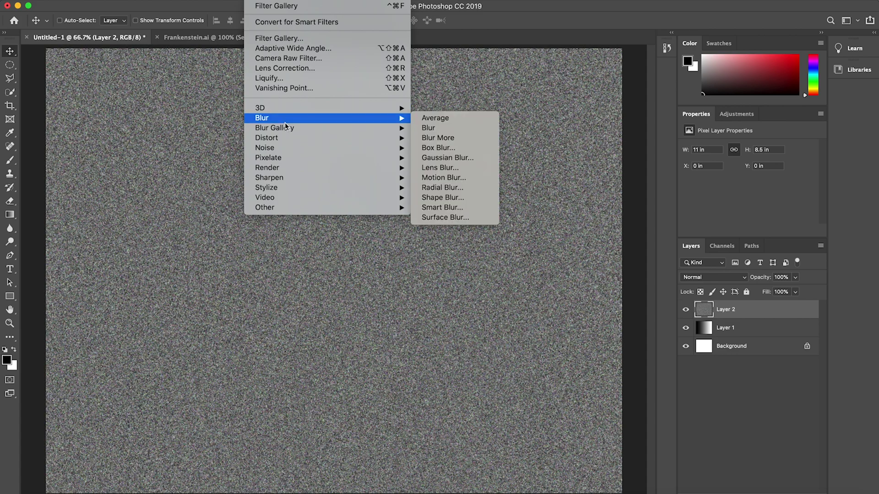
mouse_move(293, 147)
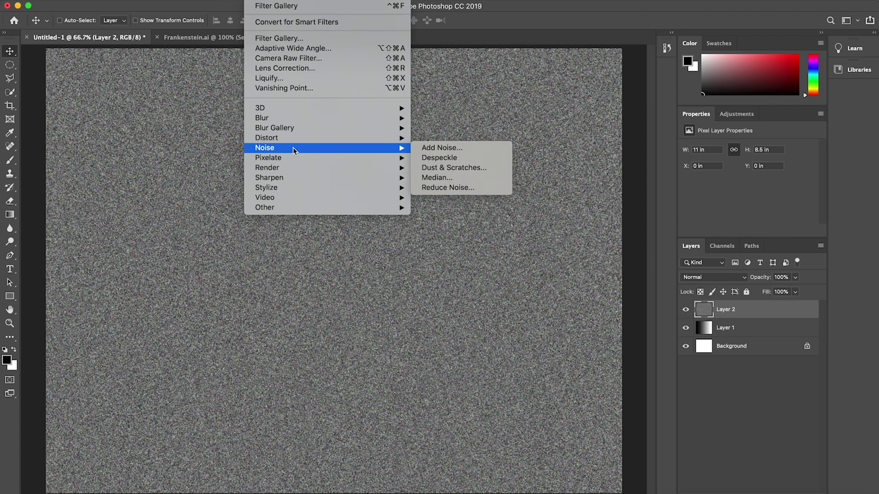
mouse_move(290, 186)
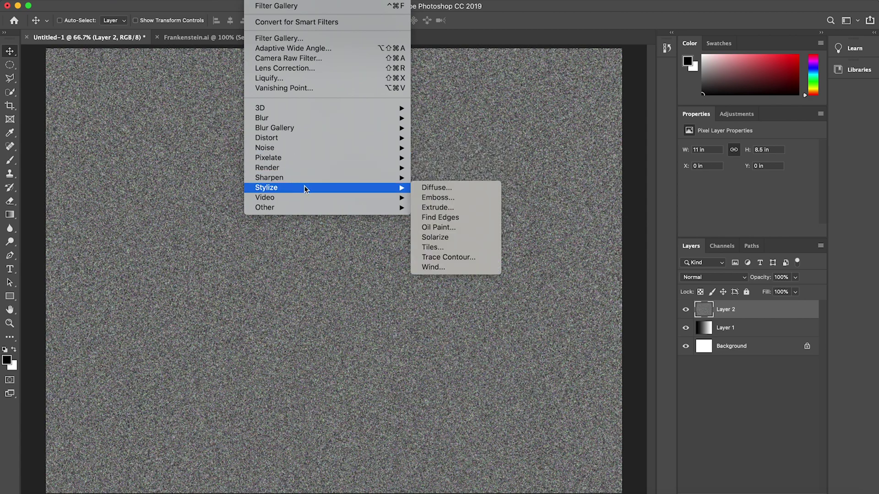
click(434, 197)
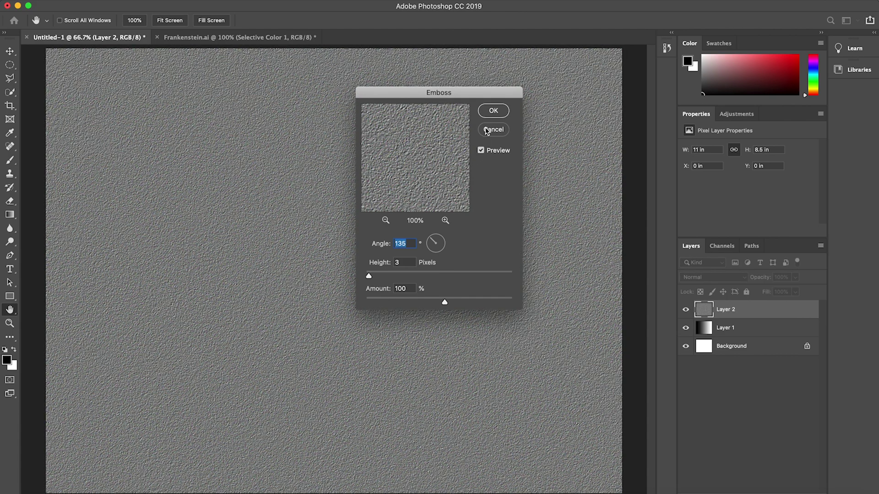
click(489, 112)
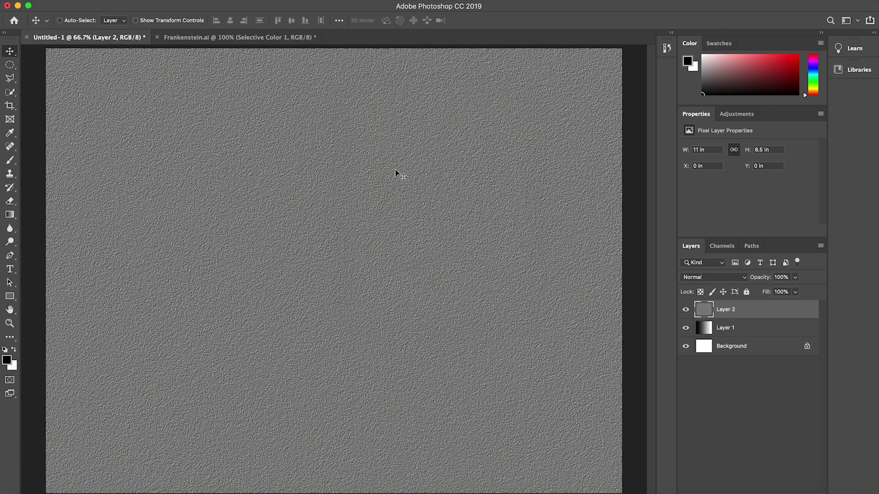
super+click(355, 208)
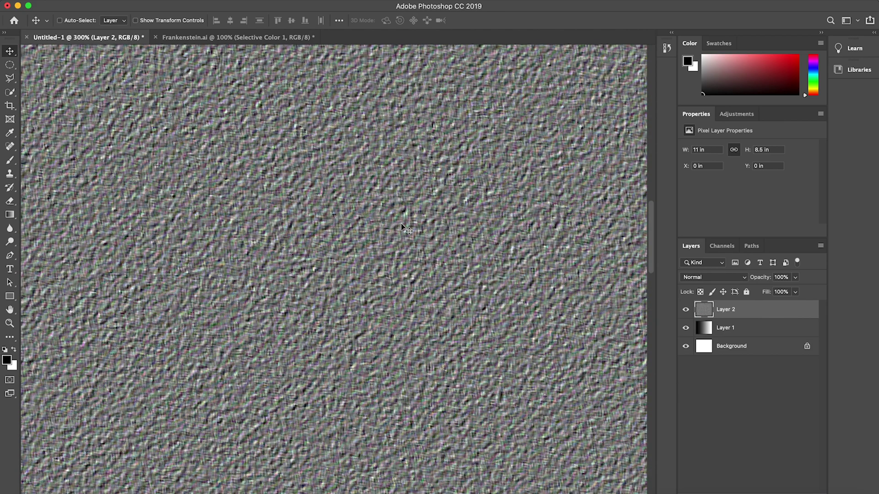
alt+super+click(380, 244)
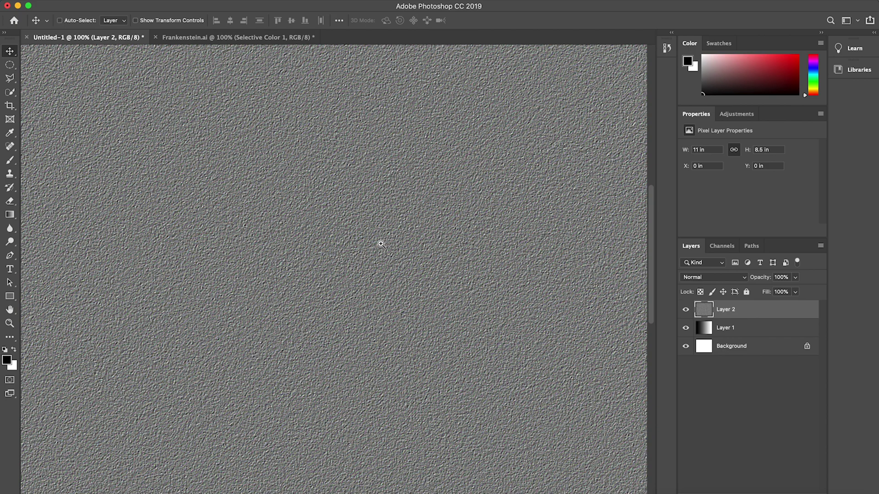
super+click(379, 242)
super+click(380, 242)
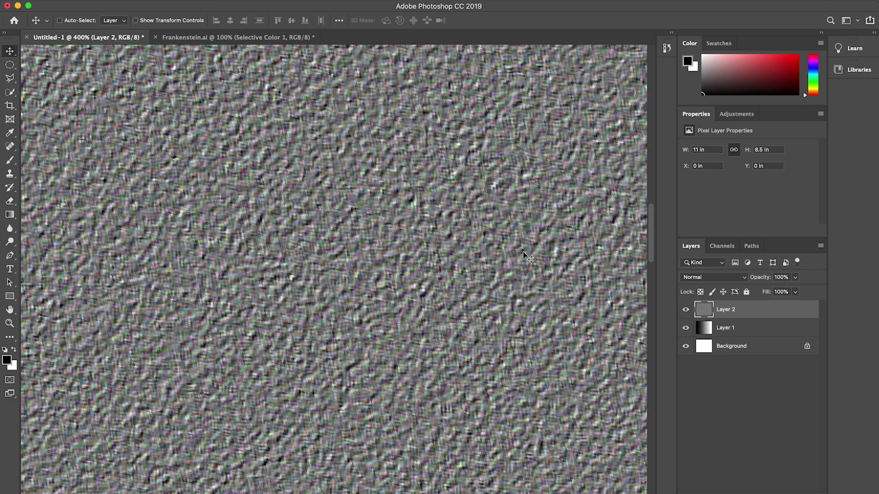
alt+super+click(449, 305)
alt+super+click(449, 304)
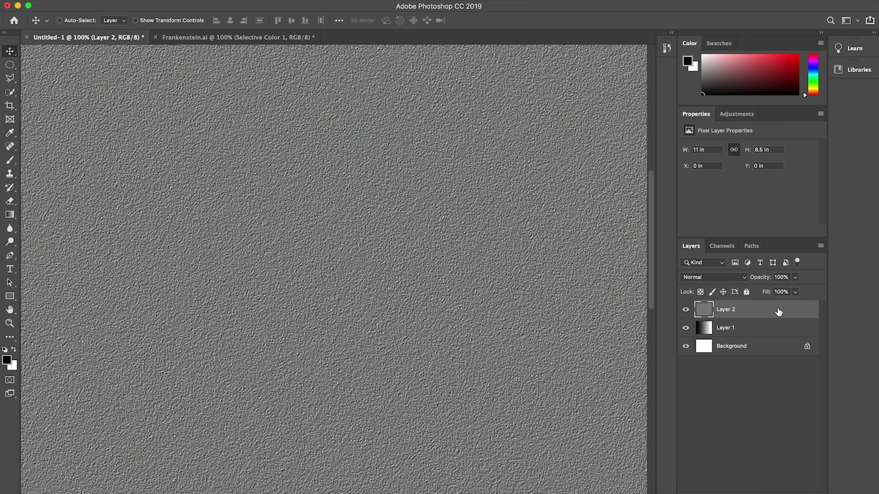
Set the embossed Layer 2 to Overlay and zoom in and out to check it on the gradient
click(716, 276)
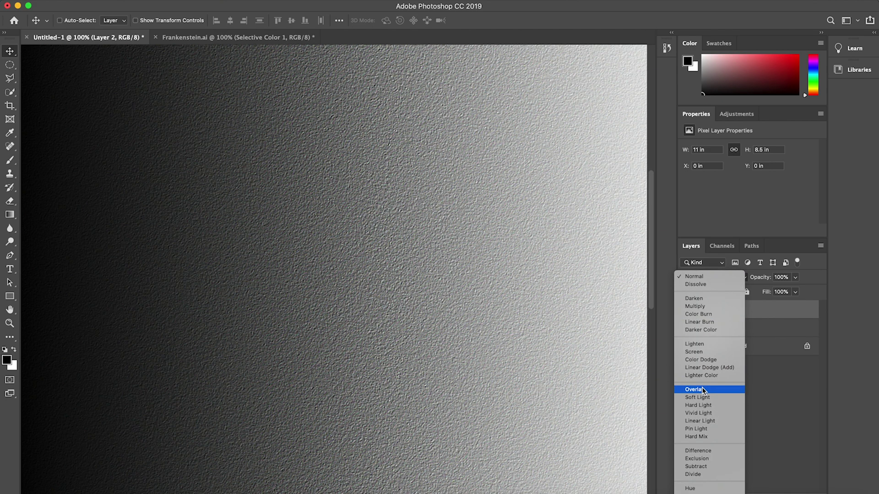
click(700, 390)
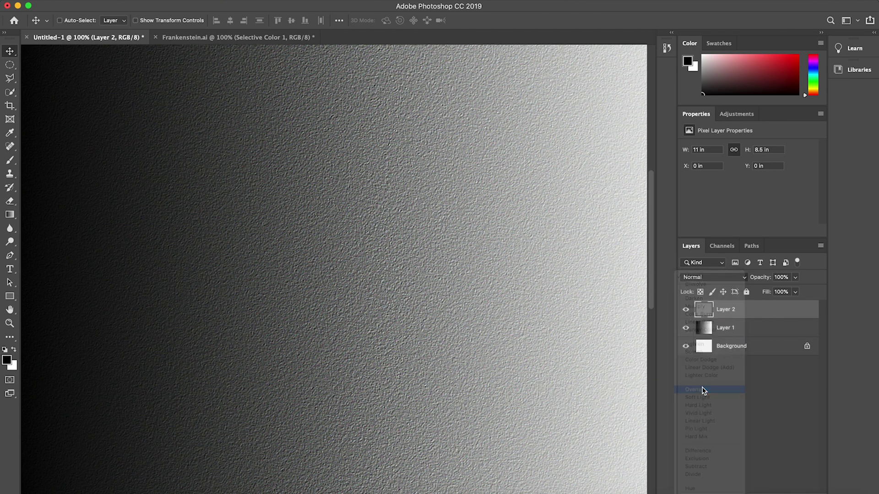
super+click(384, 289)
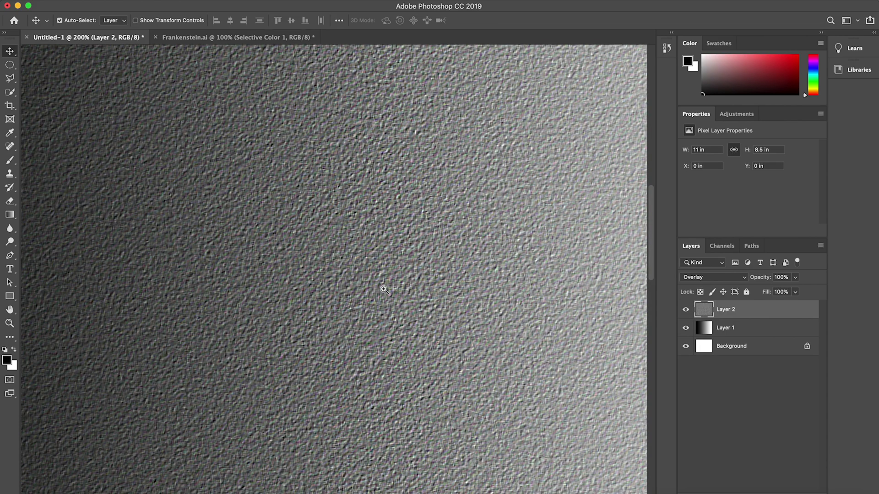
alt+super+click(384, 290)
alt+super+click(385, 290)
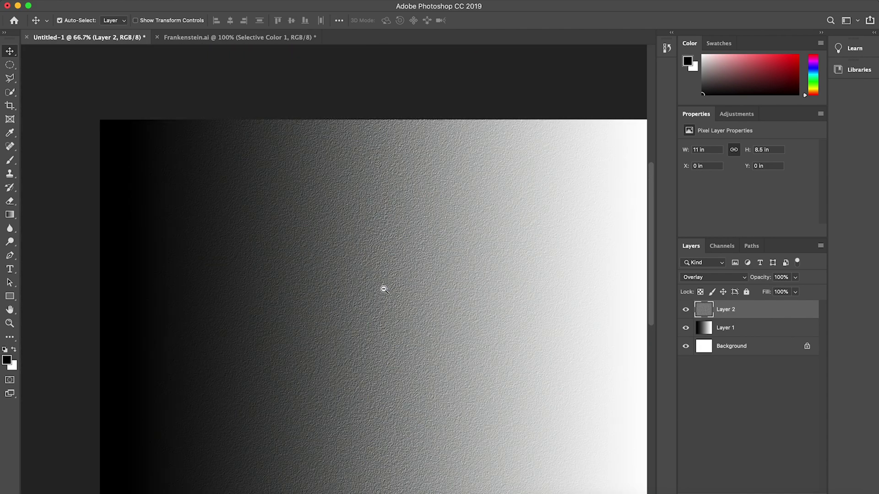
drag(440, 327, 393, 263)
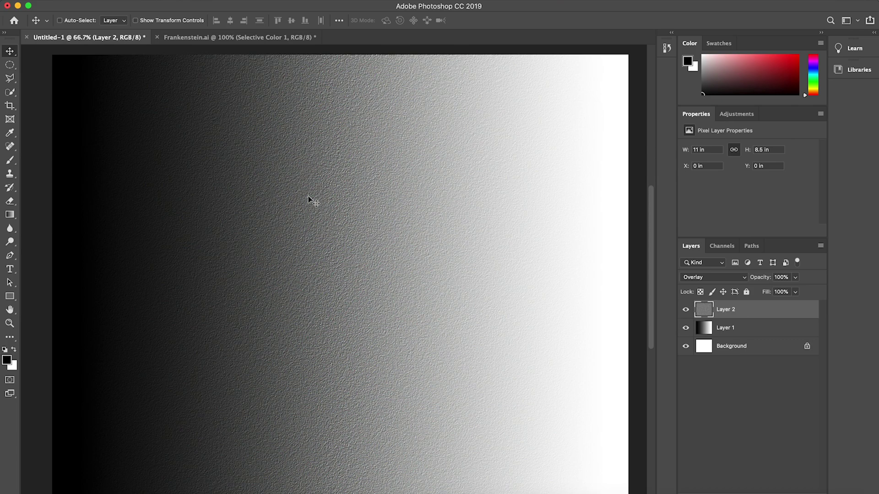
In Frankenstein.ai, hide the vintage screen overlay layer
click(285, 38)
click(687, 335)
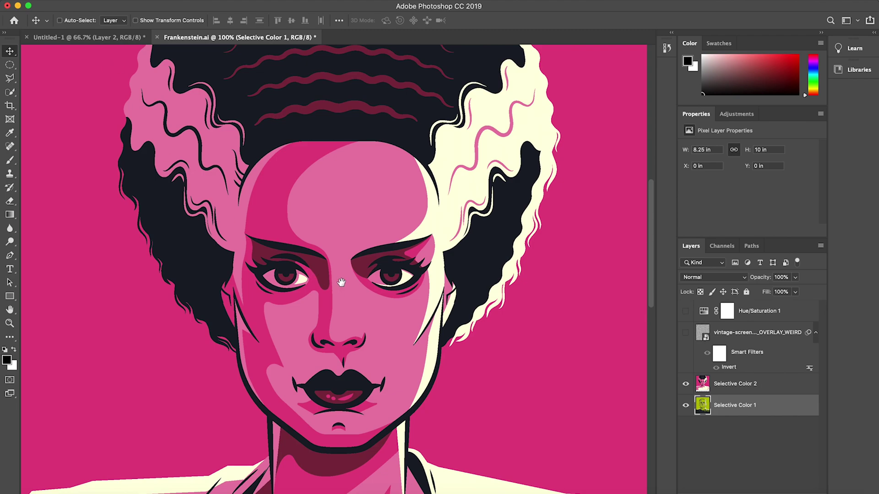
drag(341, 282, 321, 247)
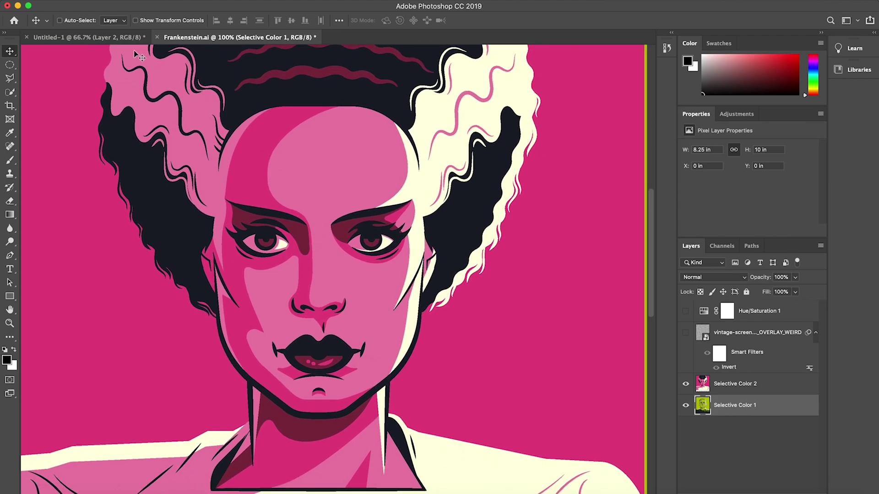
Bring the texture in as Layer 1 and move it above Selective Color 2 with Cmd+]
click(124, 38)
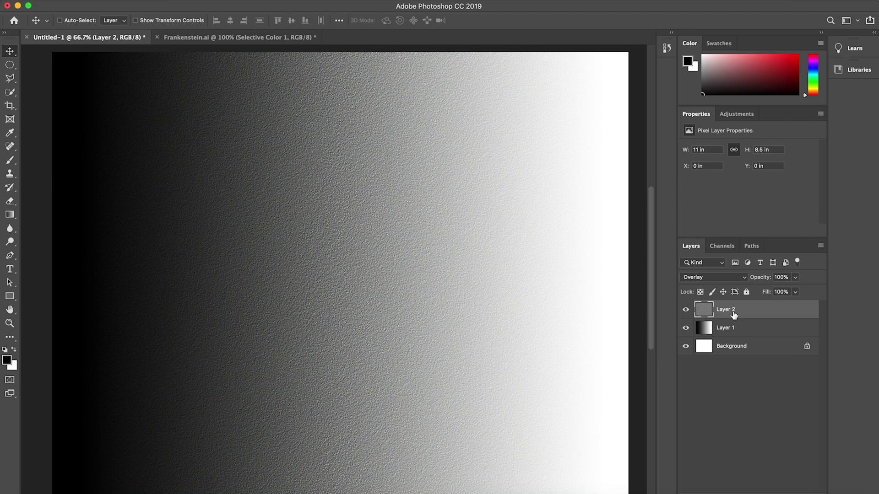
click(284, 38)
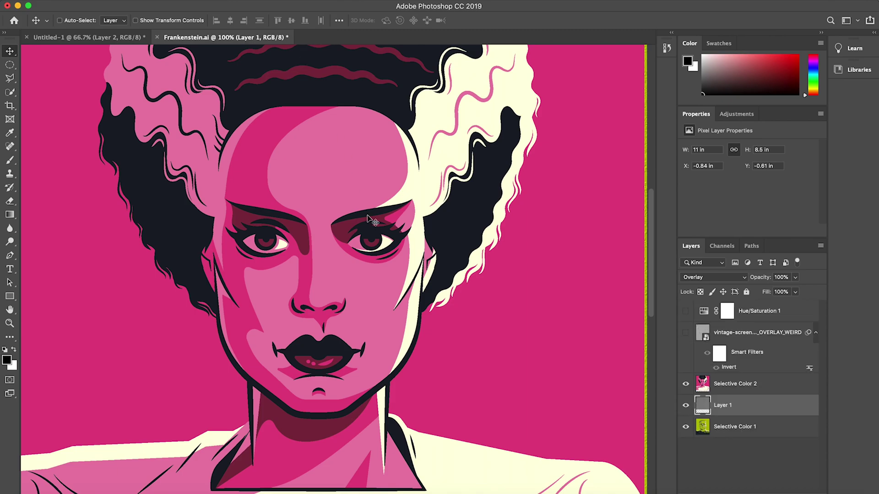
key(super+bracketright)
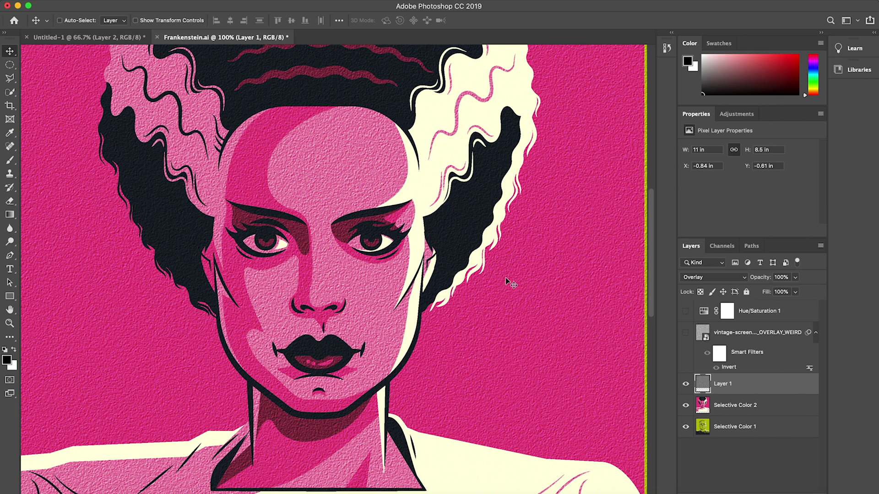
drag(479, 271, 507, 248)
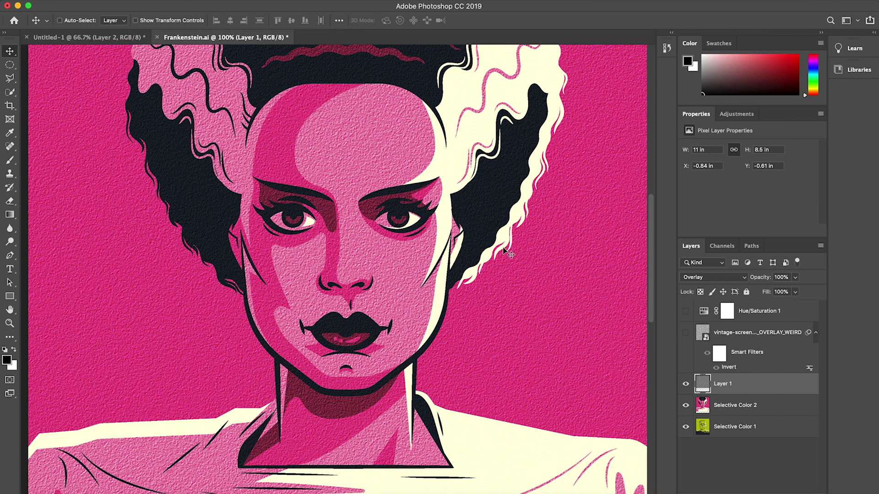
click(686, 384)
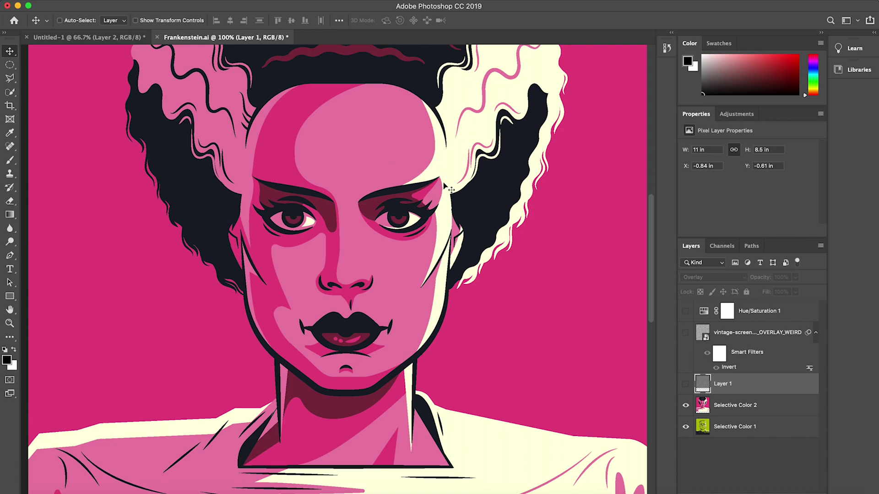
scroll(435, 170, up, 3)
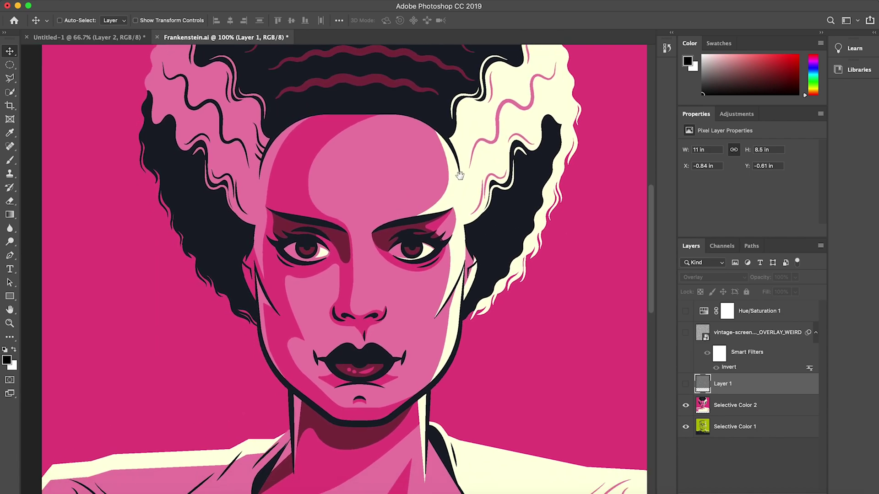
scroll(460, 175, down, 5)
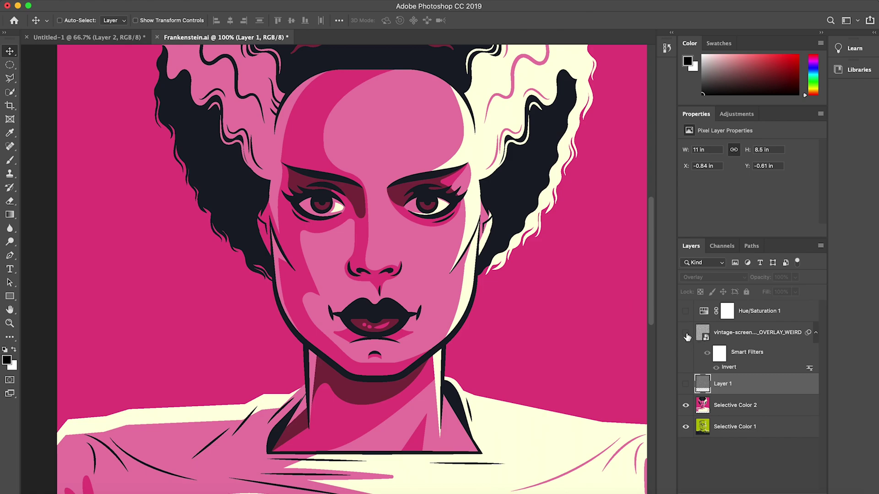
Show the vintage-screen-print_OVERLAY_WEIRD layer and toggle Selective Color 2 to compare Bride and Frankenstein
click(742, 336)
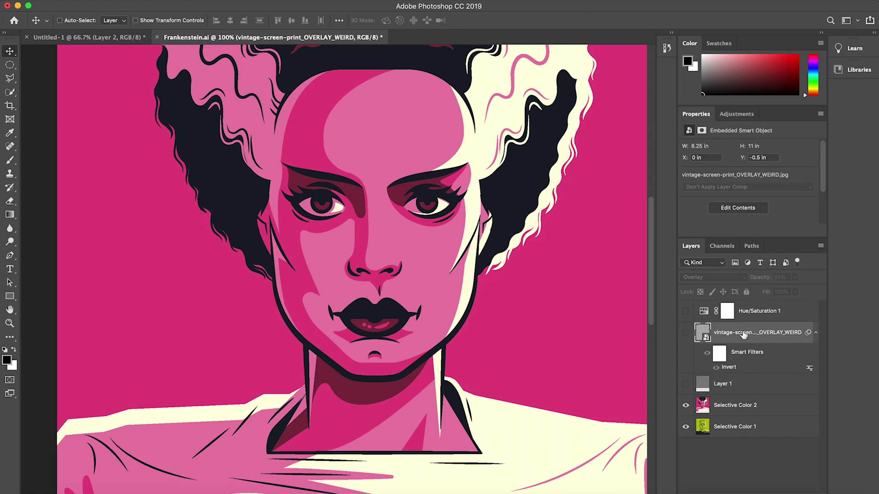
click(686, 334)
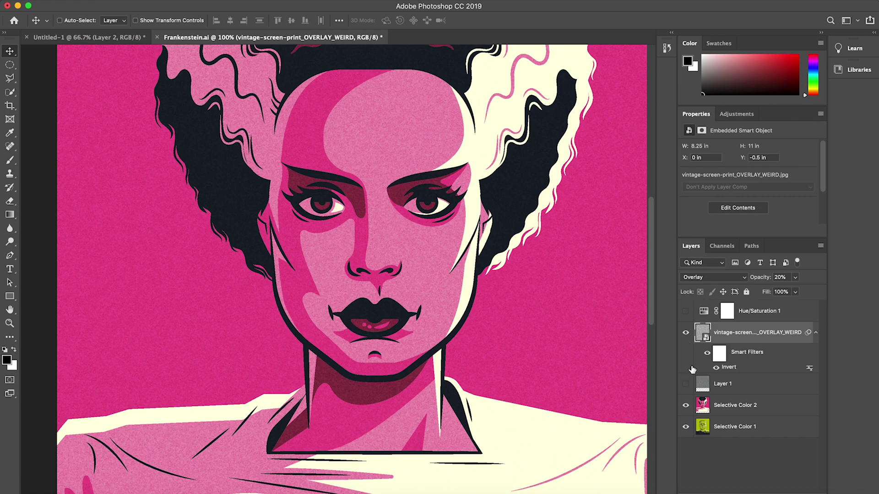
click(686, 406)
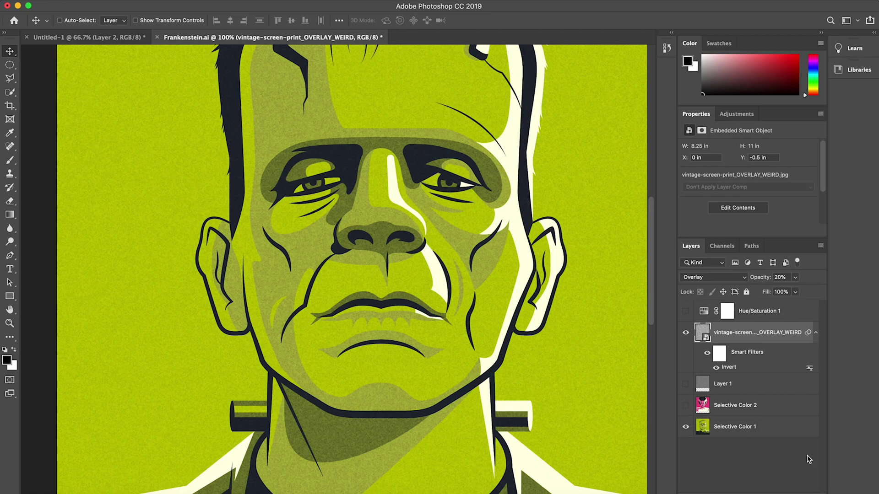
click(685, 406)
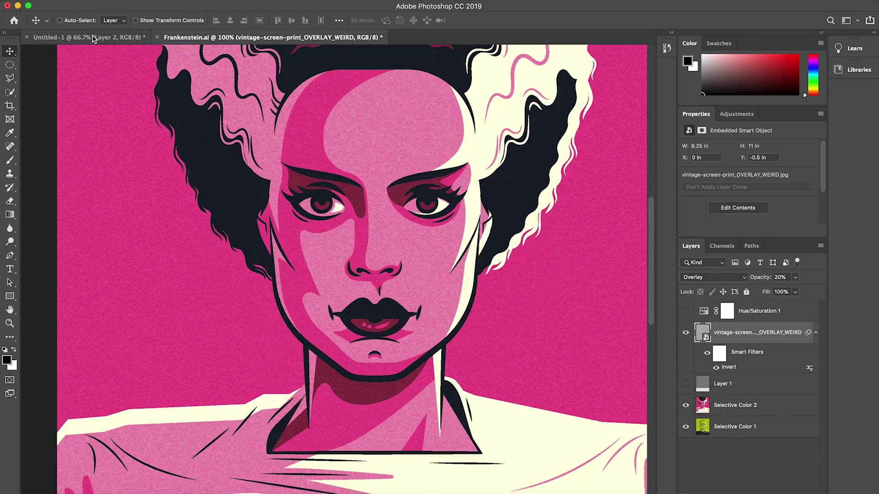
In Untitled-1, set the embossed Layer 2's blend mode to Normal
click(105, 39)
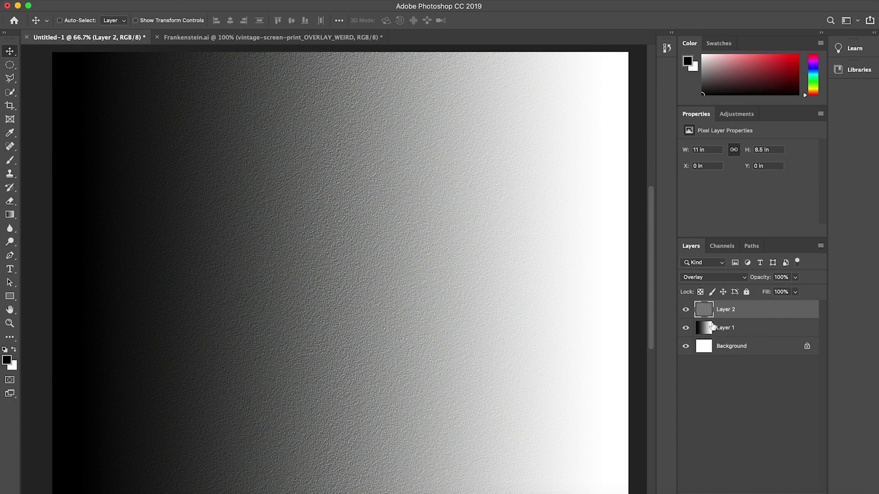
click(702, 277)
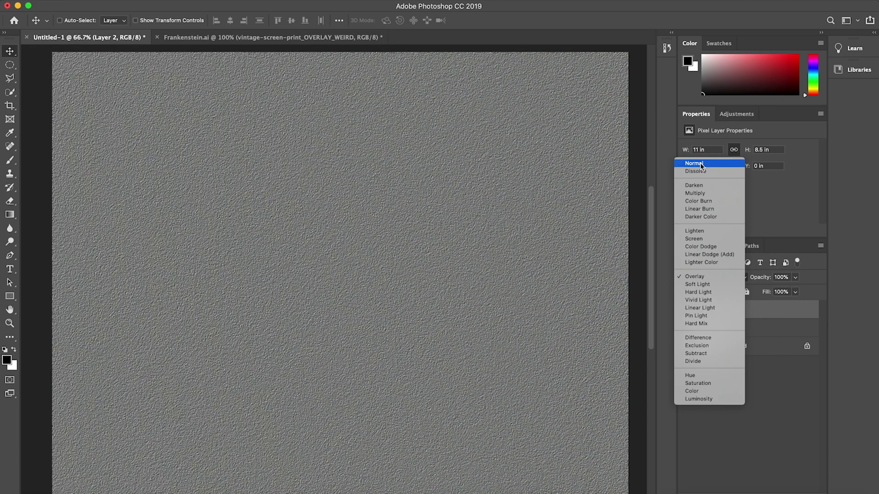
click(699, 163)
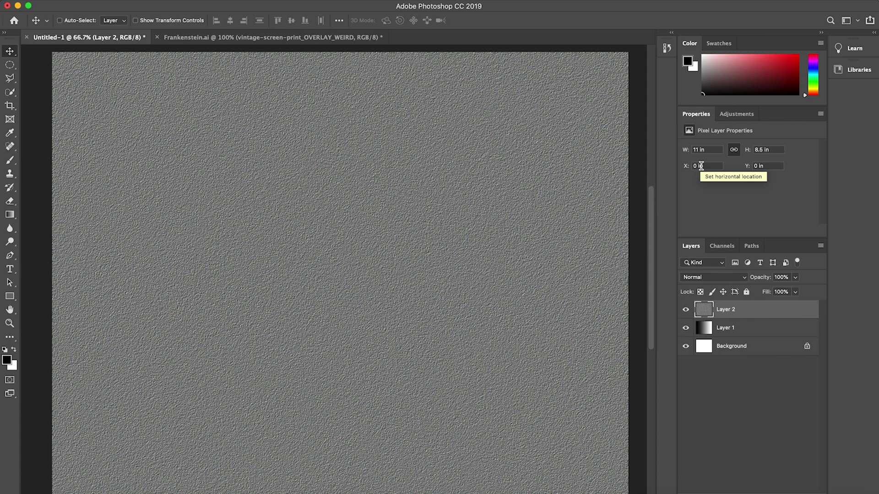
Set Layer 2 back to Overlay and zoom in on the gradient's dark left edge
click(713, 277)
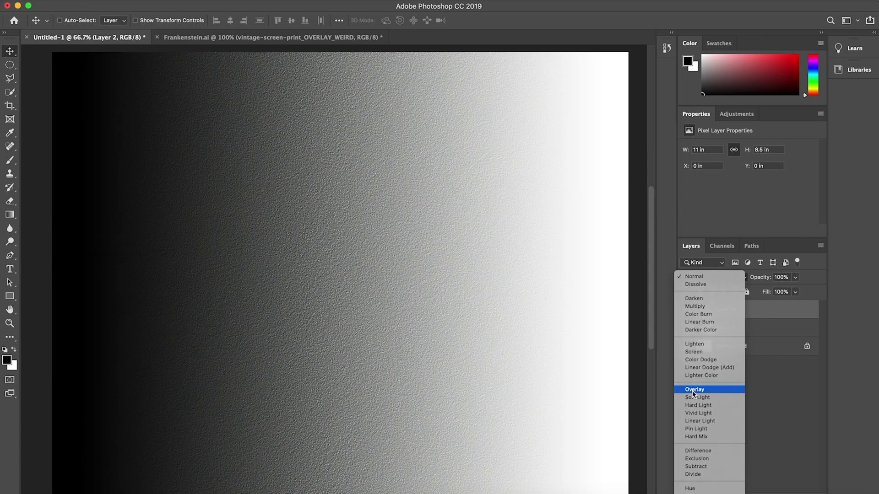
click(692, 391)
key(super+space)
drag(59, 301, 157, 303)
drag(353, 294, 305, 288)
drag(410, 301, 276, 300)
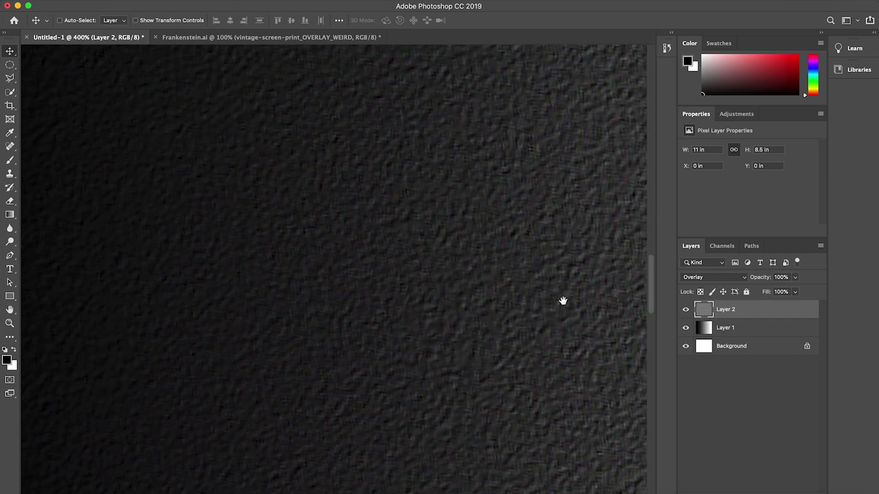
Pan across the lighter area, then zoom out to 50% and center the canvas
drag(551, 300, 229, 307)
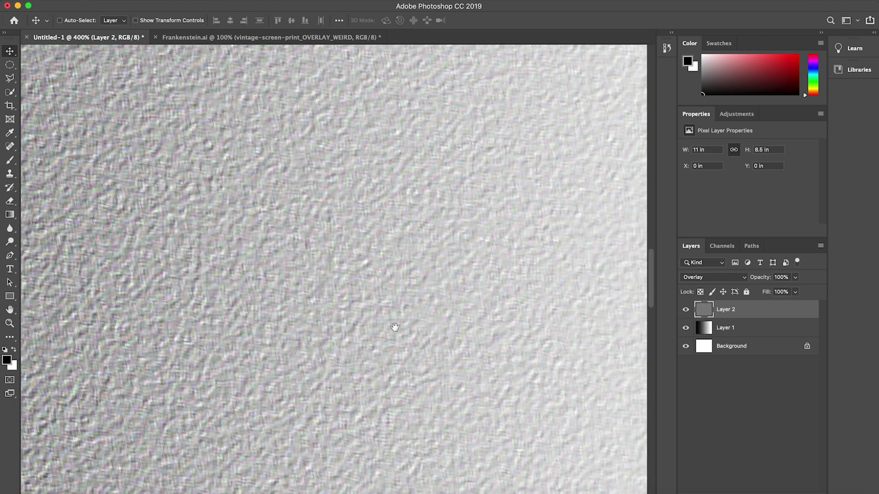
drag(394, 327, 165, 320)
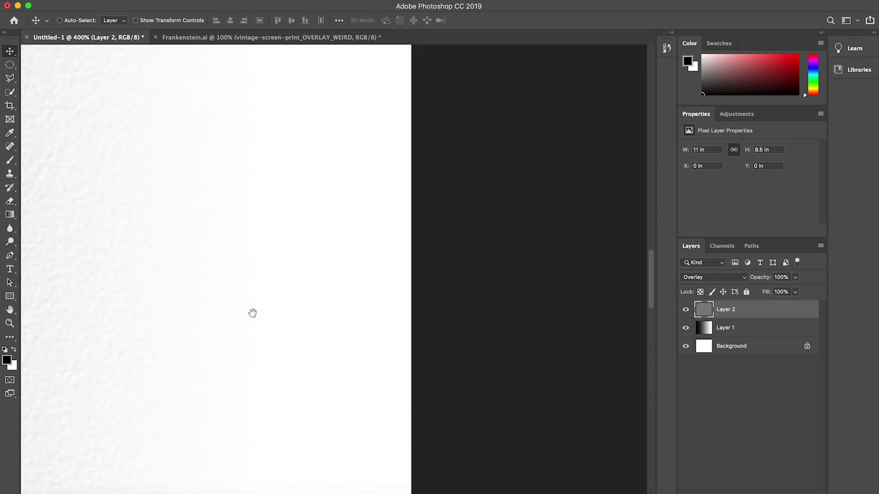
drag(252, 313, 328, 294)
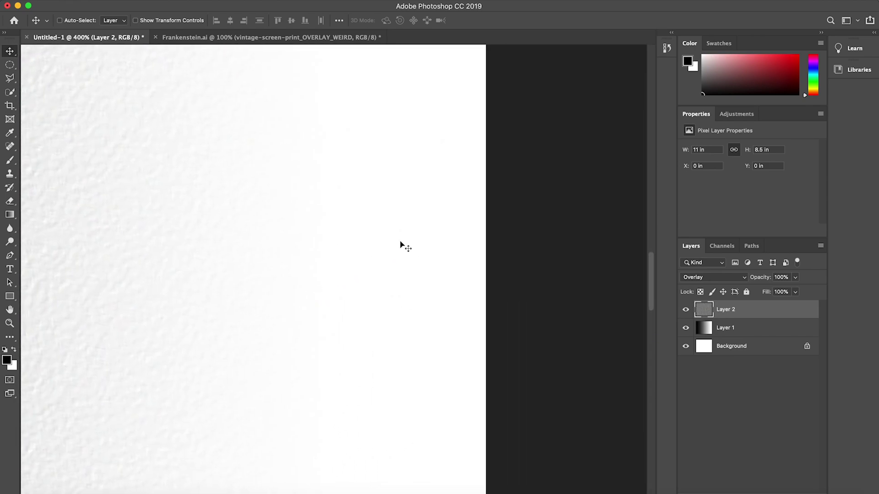
alt+super+click(339, 310)
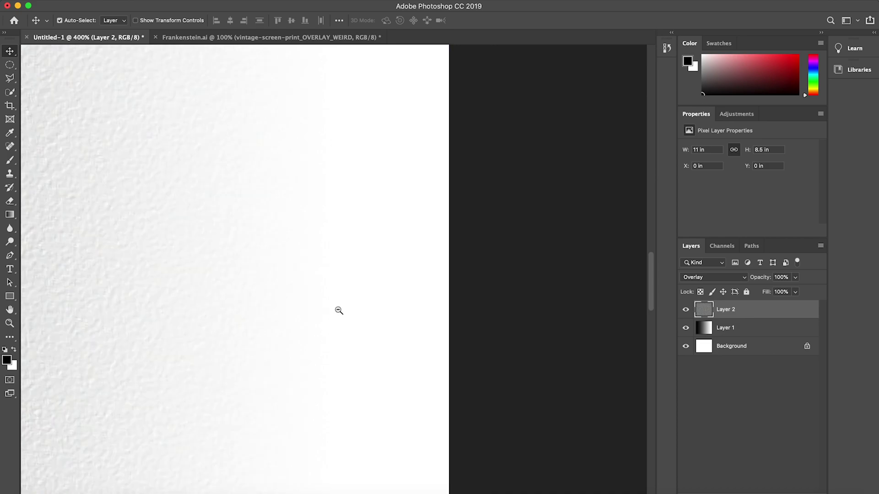
alt+super+click(339, 310)
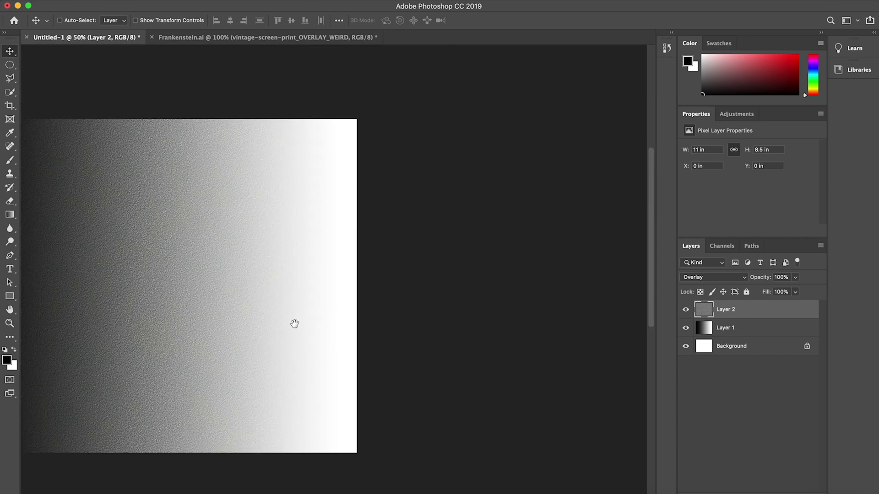
drag(293, 324, 435, 309)
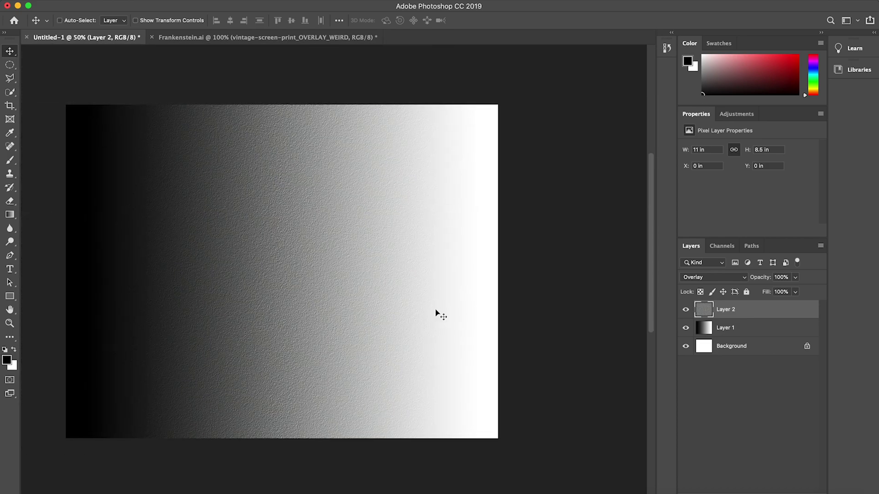
In Frankenstein.ai, add a new Selective Color adjustment layer above Selective Color 2
click(282, 37)
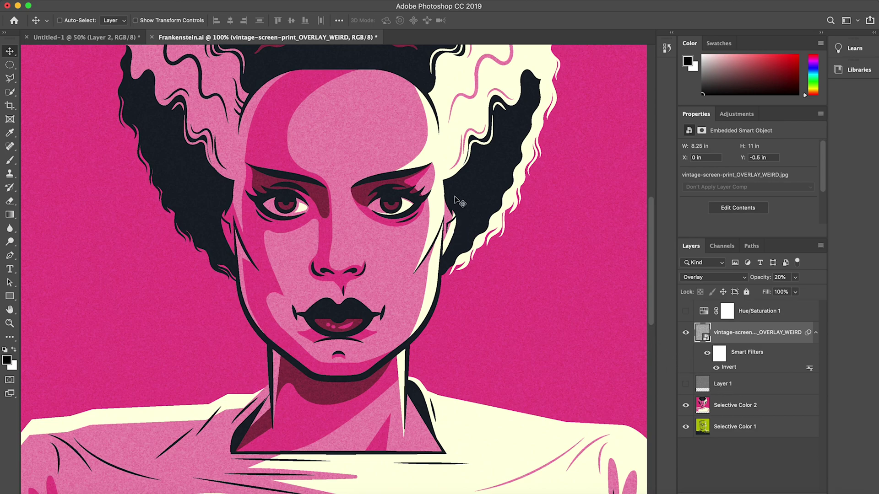
click(730, 412)
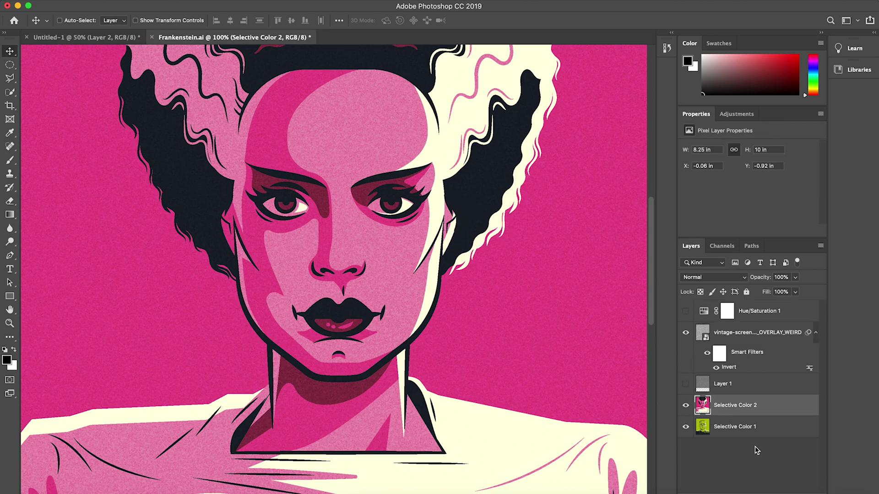
click(773, 490)
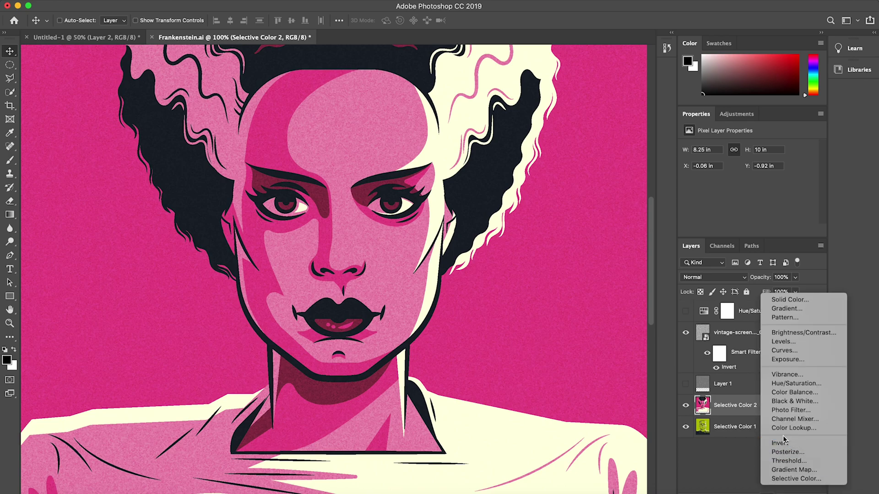
click(787, 479)
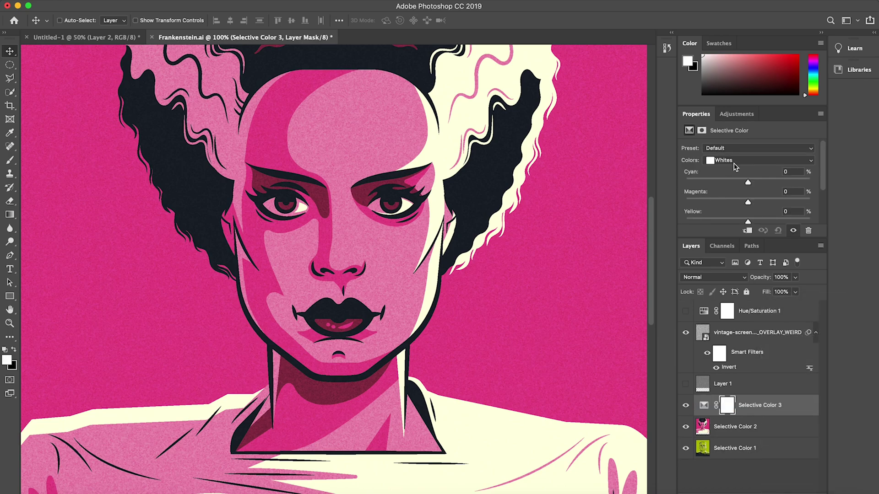
Lighten the artwork's blacks by setting the Blacks range's Black value to about -7%
click(737, 160)
click(735, 175)
scroll(740, 207, down, 4)
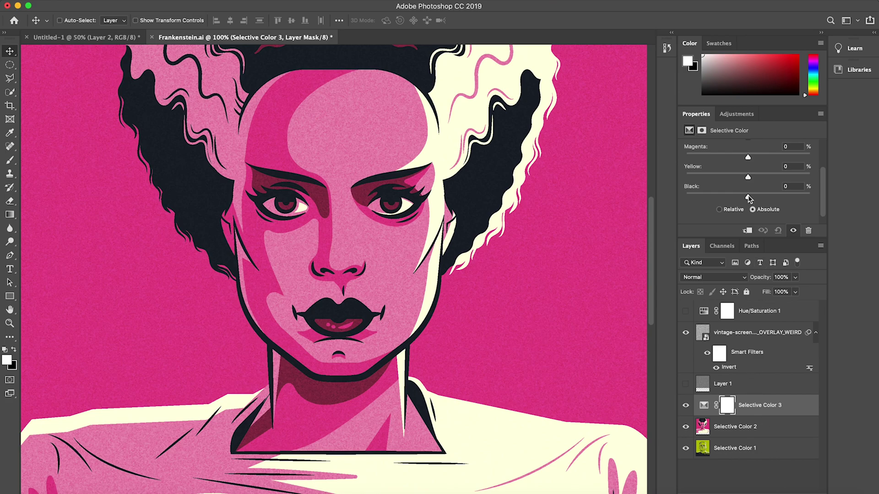
mouse_move(748, 195)
mouse_down()
mouse_move(690, 199)
mouse_move(743, 199)
mouse_up()
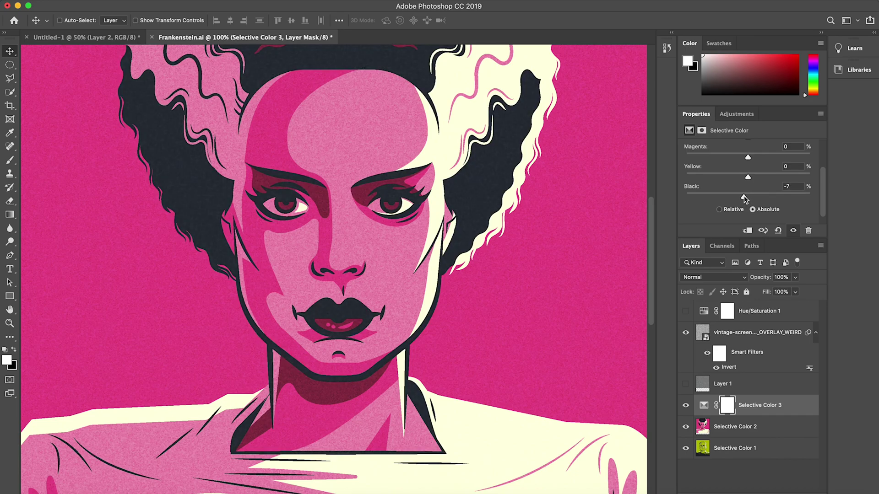